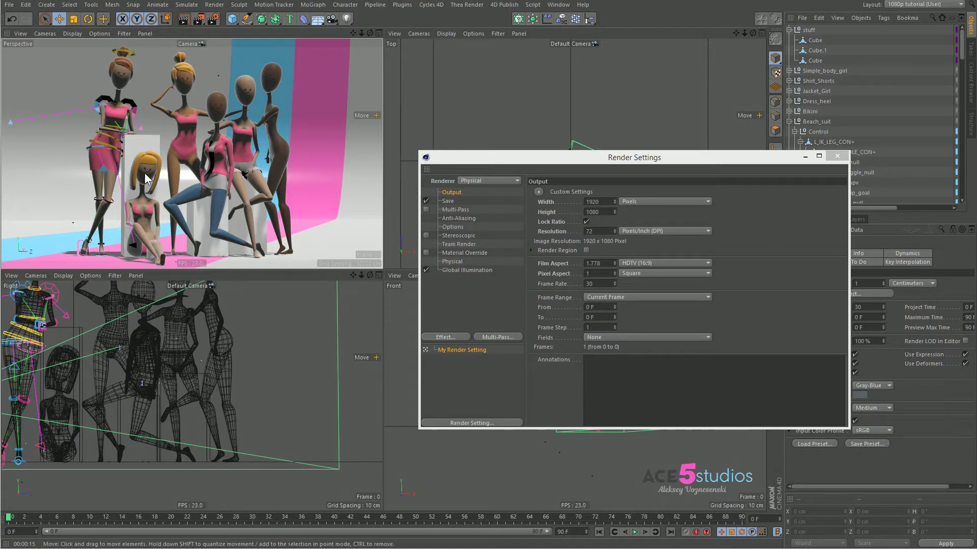
Step: Render a viewport preview, then show the Physical renderer's Adaptive sampler and Medium quality settings
left_click(183, 21)
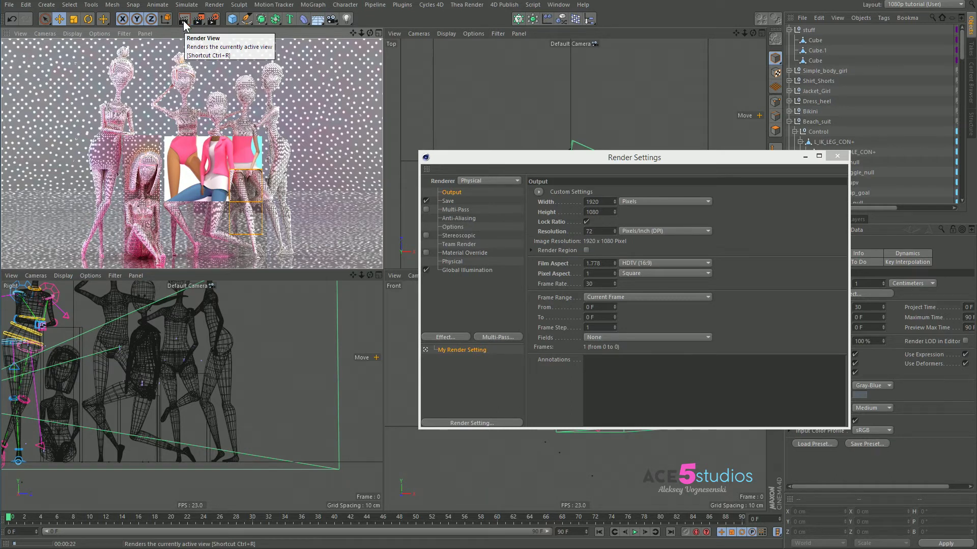
left_click(453, 261)
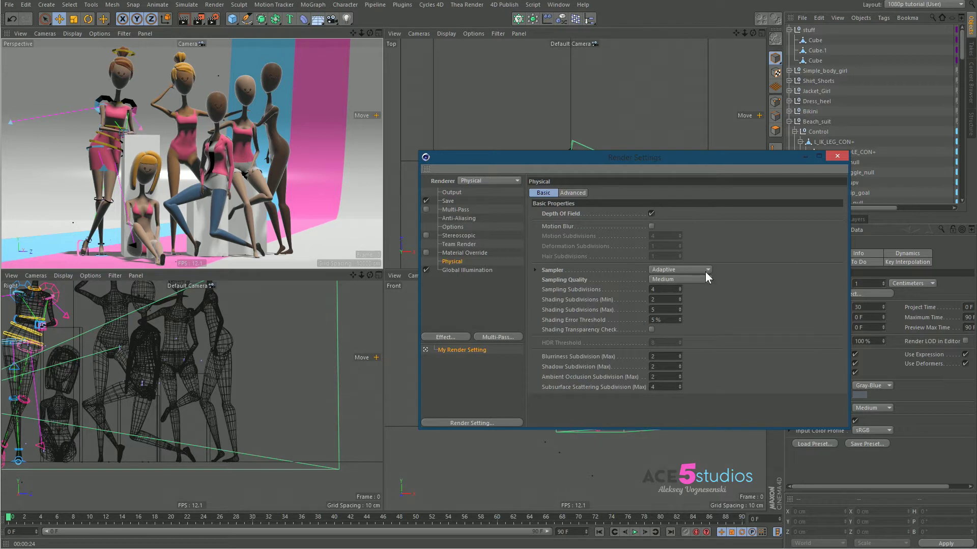
Step: Show the Global Illumination page: Irradiance Cache primary, Light Mapping secondary, depth 16
left_click(467, 270)
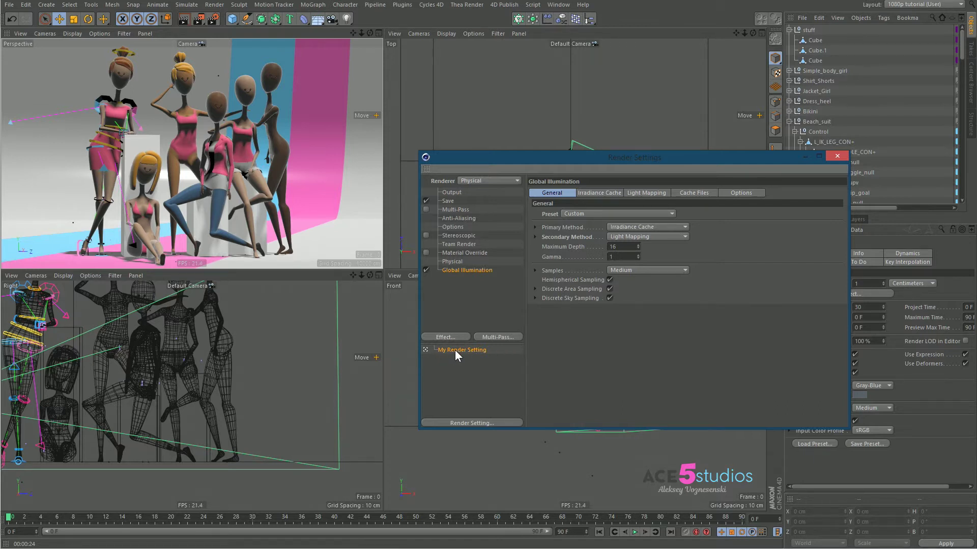
Step: Duplicate My Render Setting and rename the copy 'progressive'
left_click_drag(455, 350, 457, 359)
double_click(458, 359)
type("progressive")
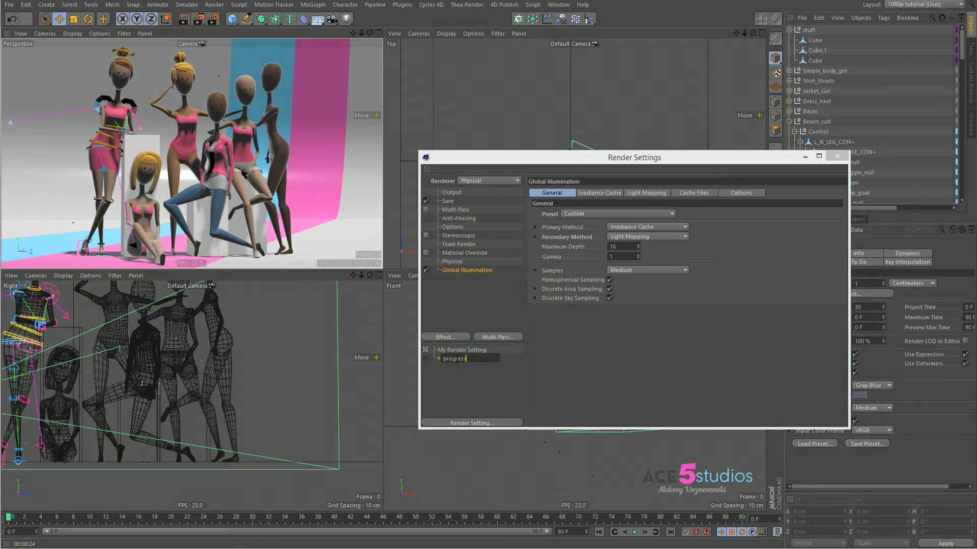
key("Return")
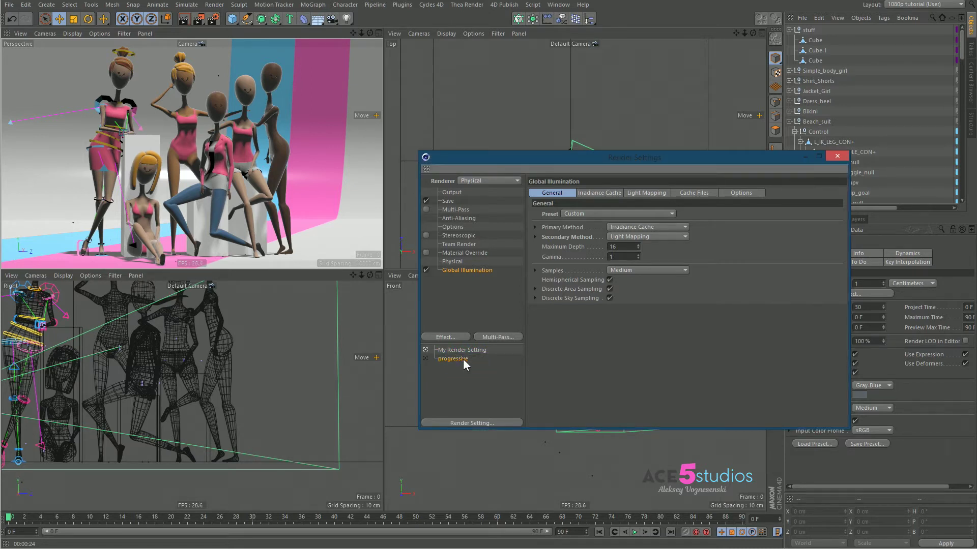
Step: Set the GI preset to Progressive - No Prepass and the Physical sampler to Progressive
left_click(639, 213)
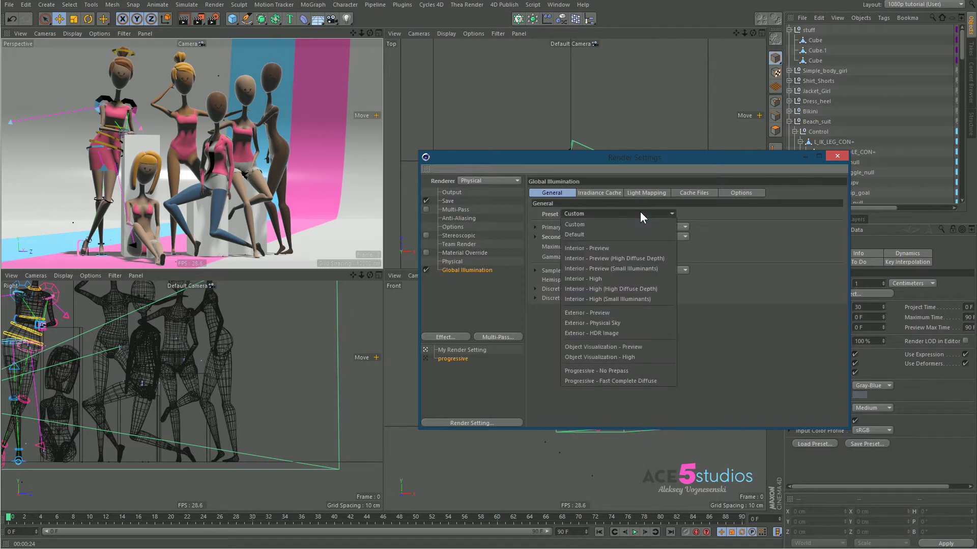
left_click(629, 371)
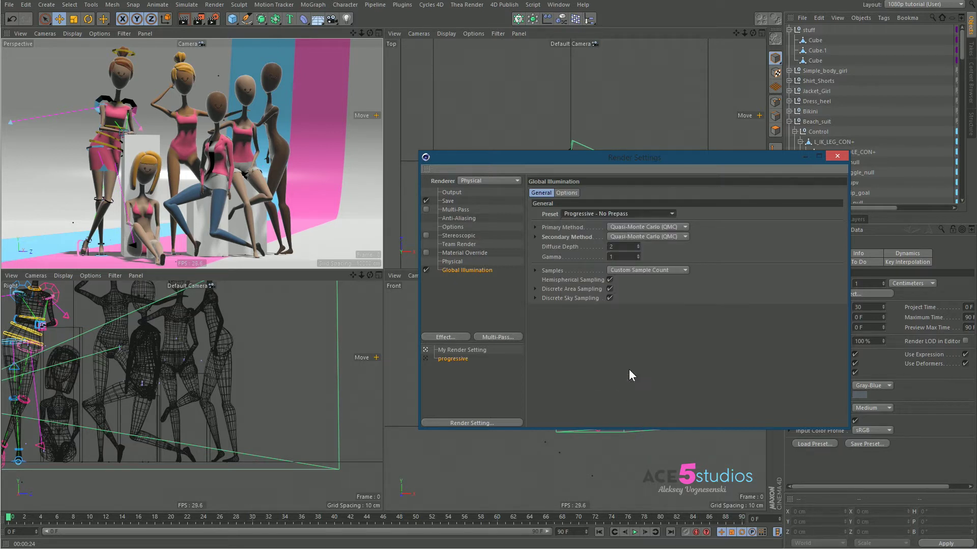
left_click(456, 261)
left_click(698, 269)
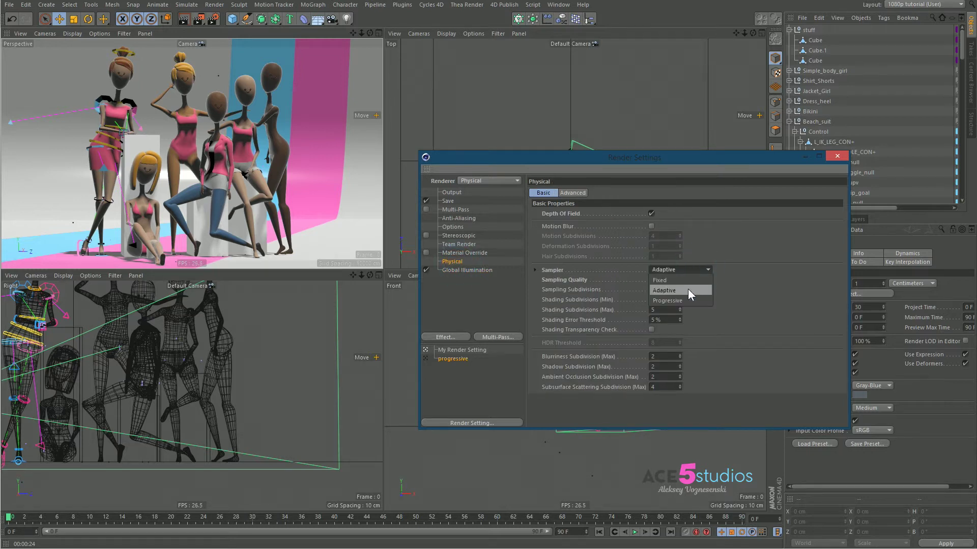
left_click(682, 300)
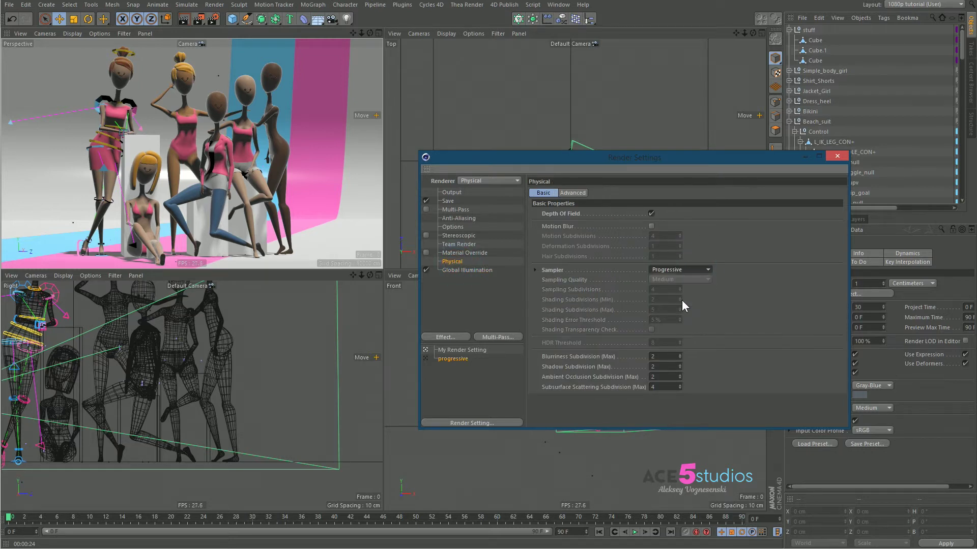
Step: Compare both render settings as active, ending with 'progressive' active
left_click(425, 358)
left_click(425, 350)
left_click(427, 358)
left_click(452, 351)
left_click(453, 358)
left_click(455, 351)
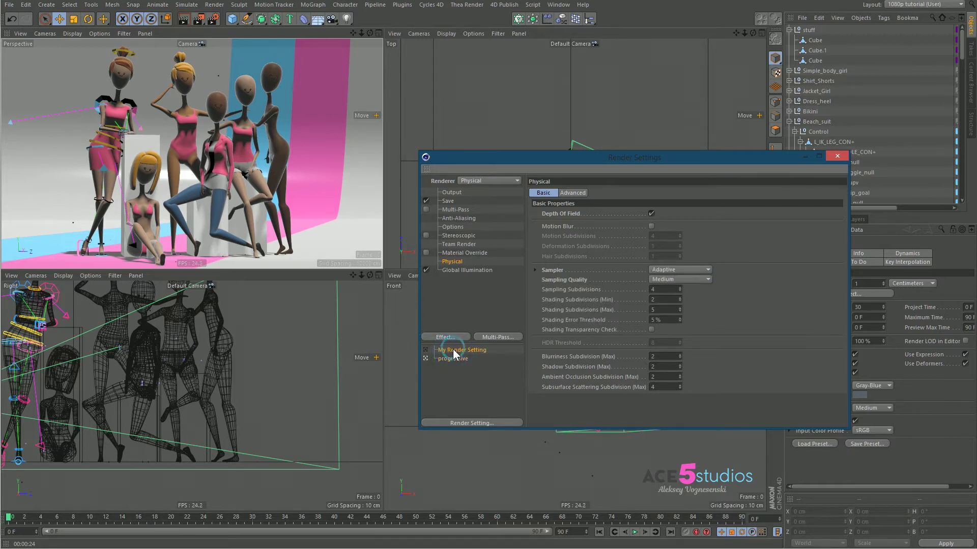
left_click(453, 358)
left_click(425, 359)
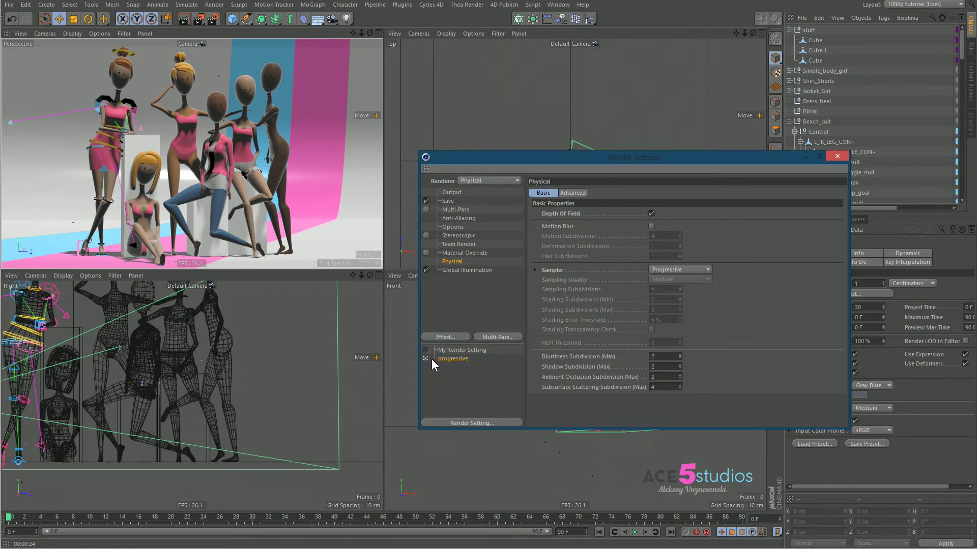
Step: Render a viewport preview with 'progressive', then view its Global Illumination page (Diffuse Depth 2)
left_click(185, 21)
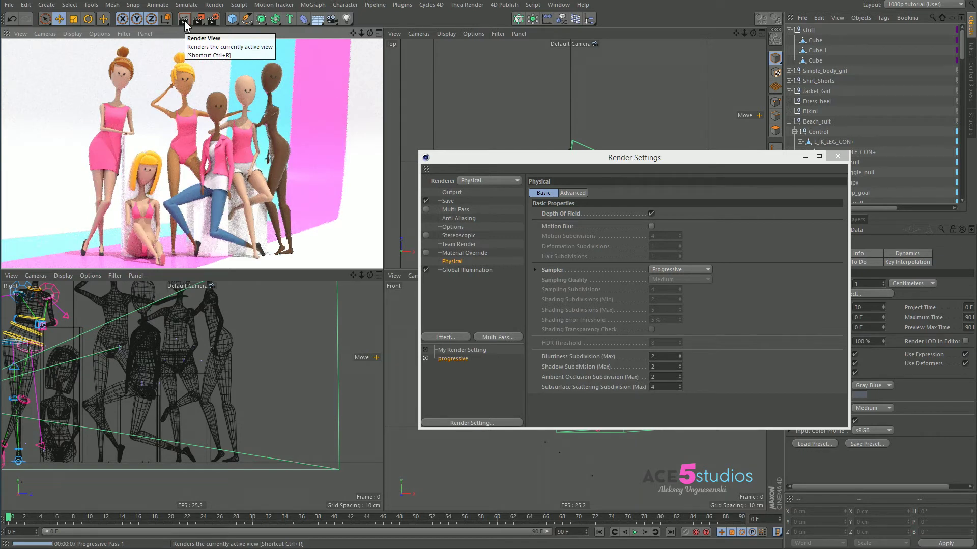
left_click(450, 269)
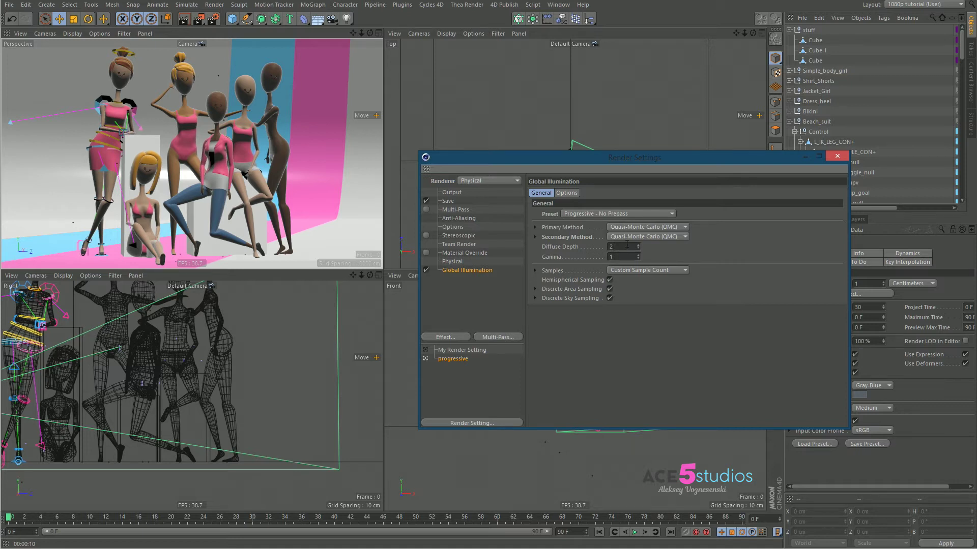
Step: Set Diffuse Depth to 4 and re-render the viewport preview
double_click(626, 246)
type("4")
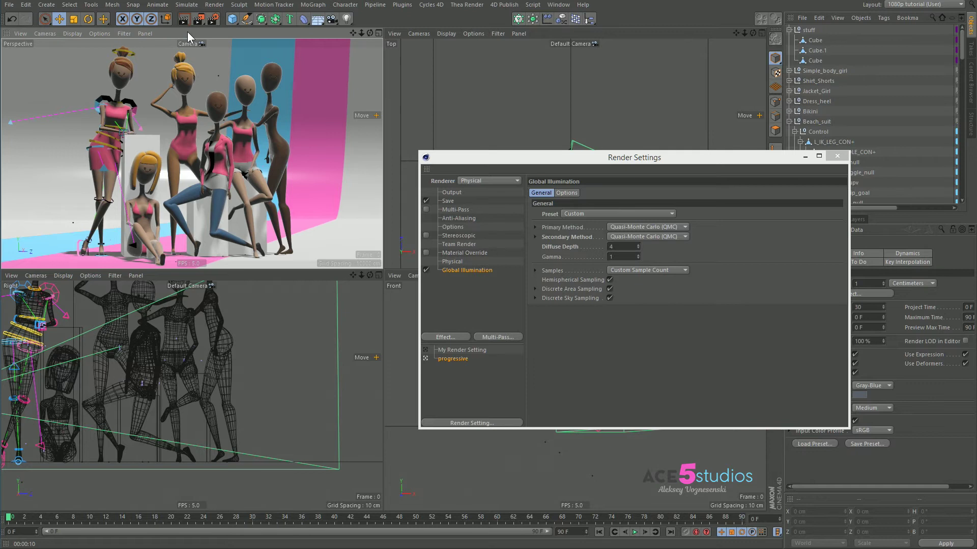
left_click(183, 22)
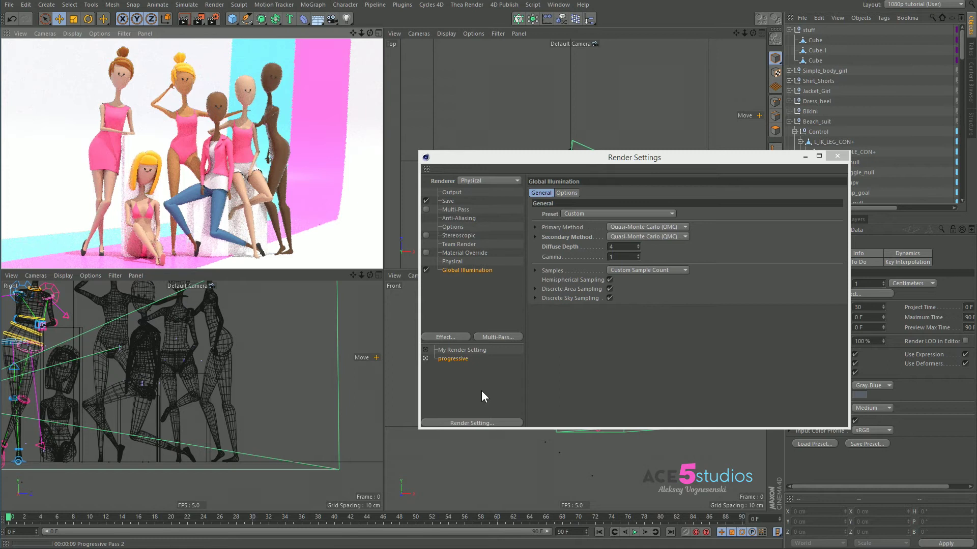
Step: Preview-render with My Render Setting for comparison, then show the Save and Multi-Pass settings
left_click(463, 349)
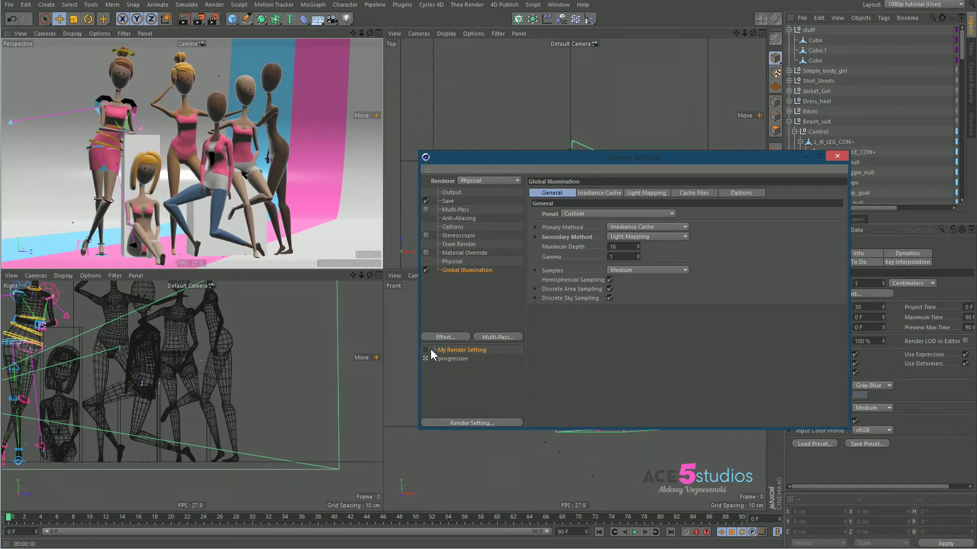
left_click(424, 350)
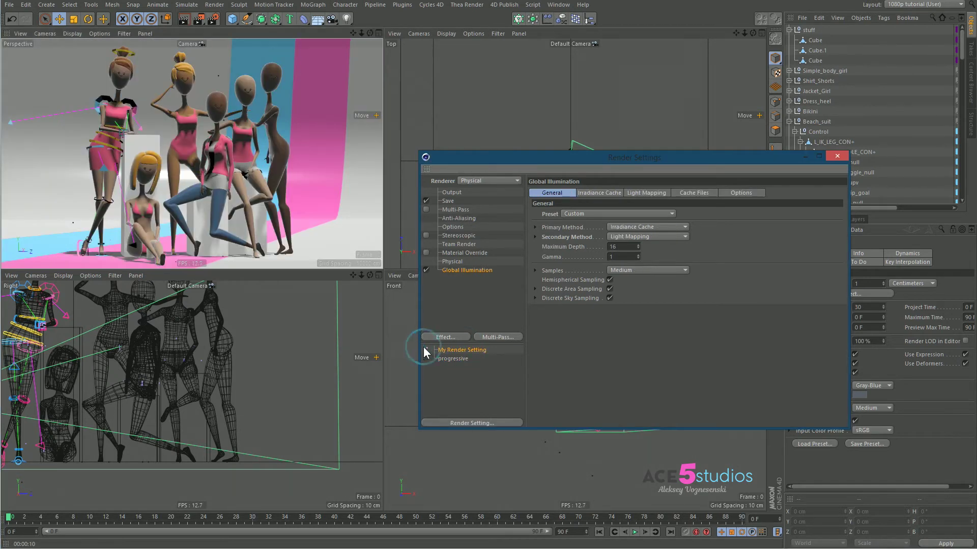
left_click(185, 21)
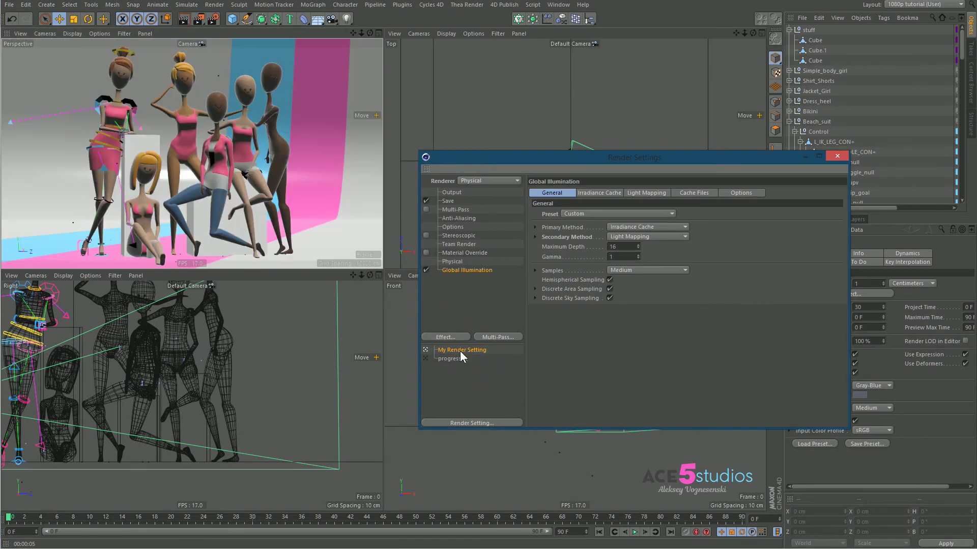
left_click(448, 200)
left_click(452, 209)
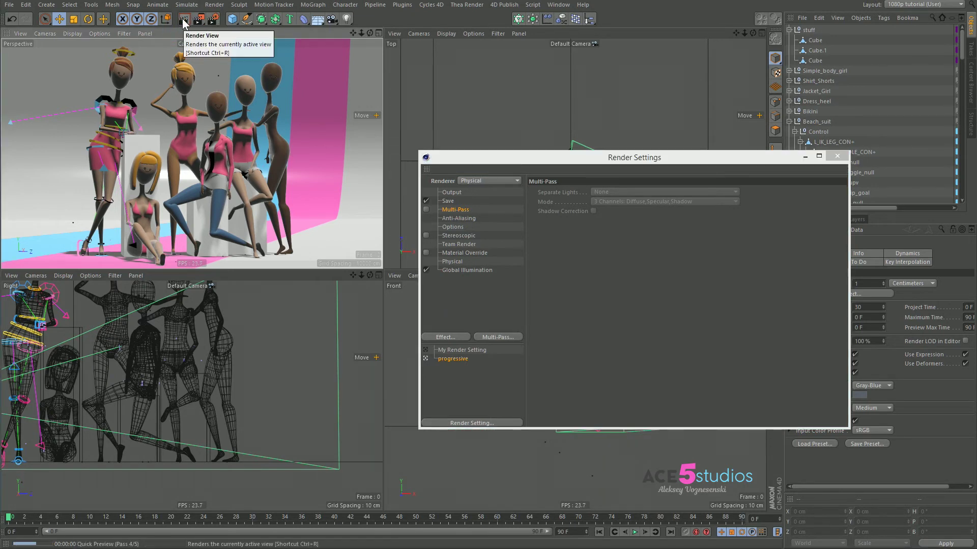
Step: Re-render, start an interactive render in the perspective view, and select the tie_text material
left_click(184, 23)
left_click_drag(662, 157, 625, 195)
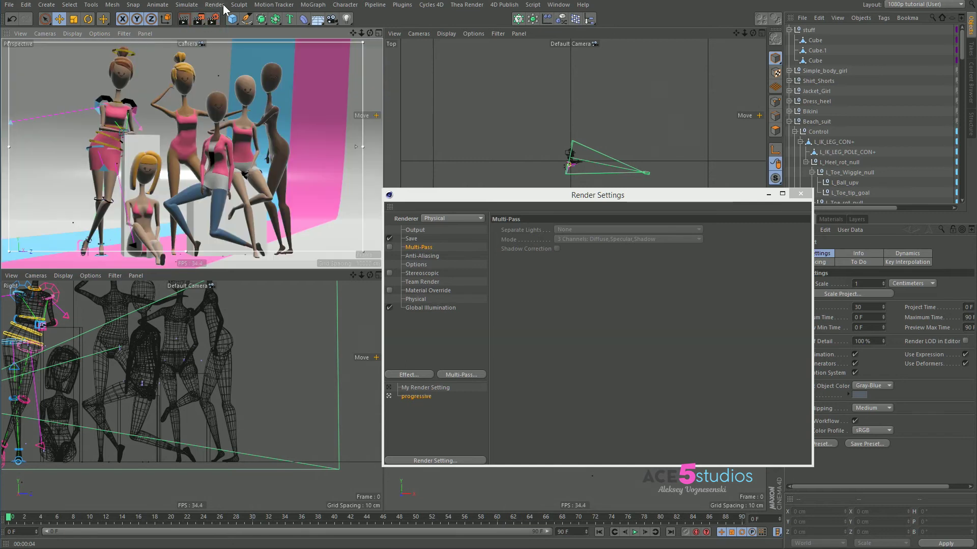
left_click(198, 19)
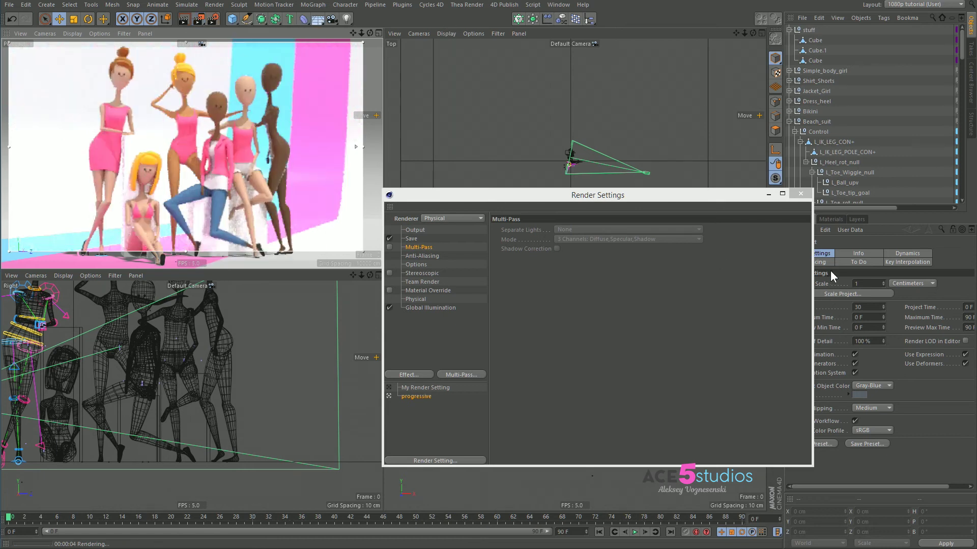
left_click_drag(724, 199, 610, 363)
left_click(832, 219)
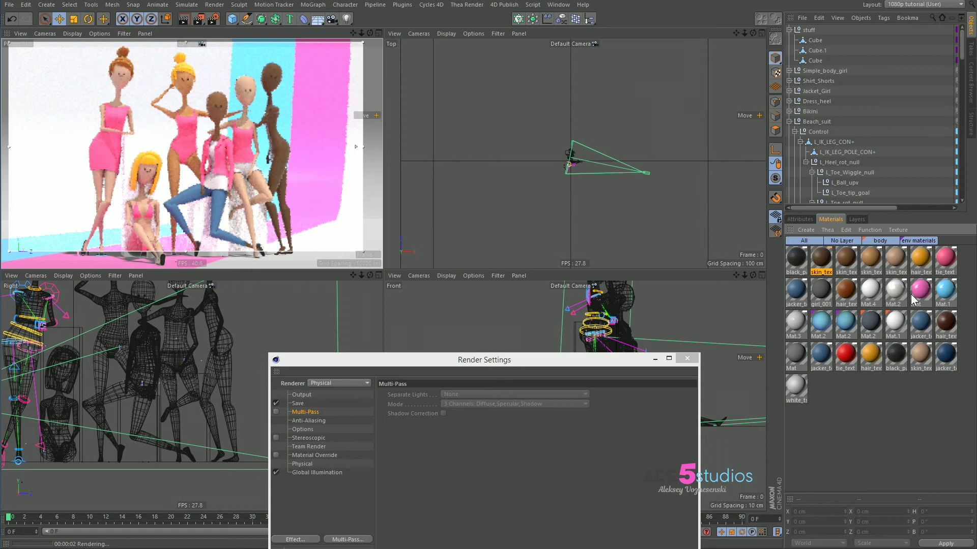
left_click(945, 258)
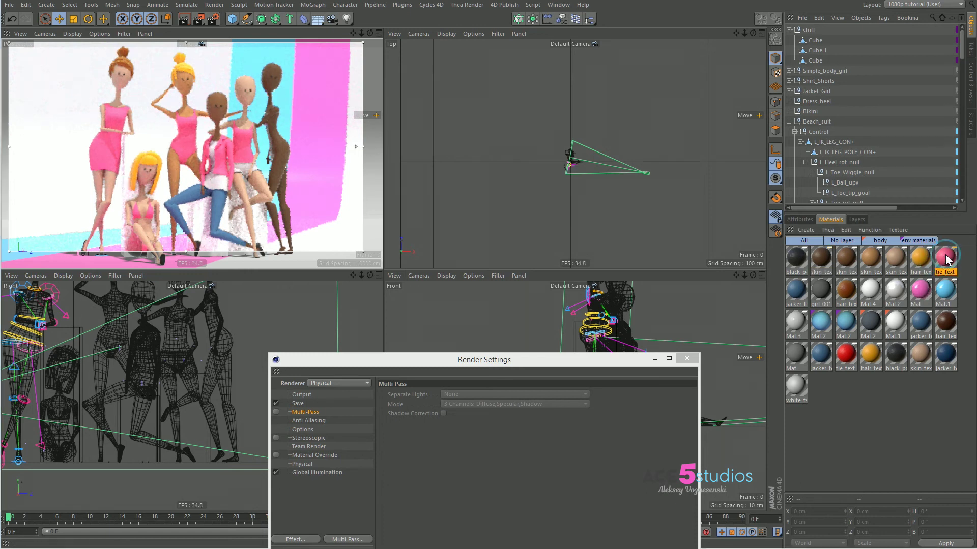
Step: Adjust tie_text's Color sliders to a deep blue: H 208°, S 93%, V 59%
double_click(945, 258)
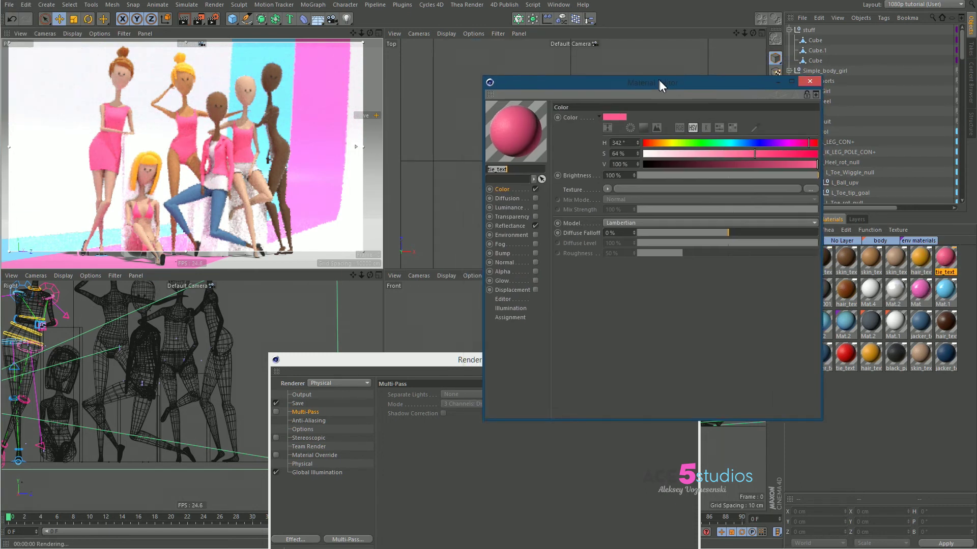
left_click(753, 149)
left_click_drag(753, 146, 728, 146)
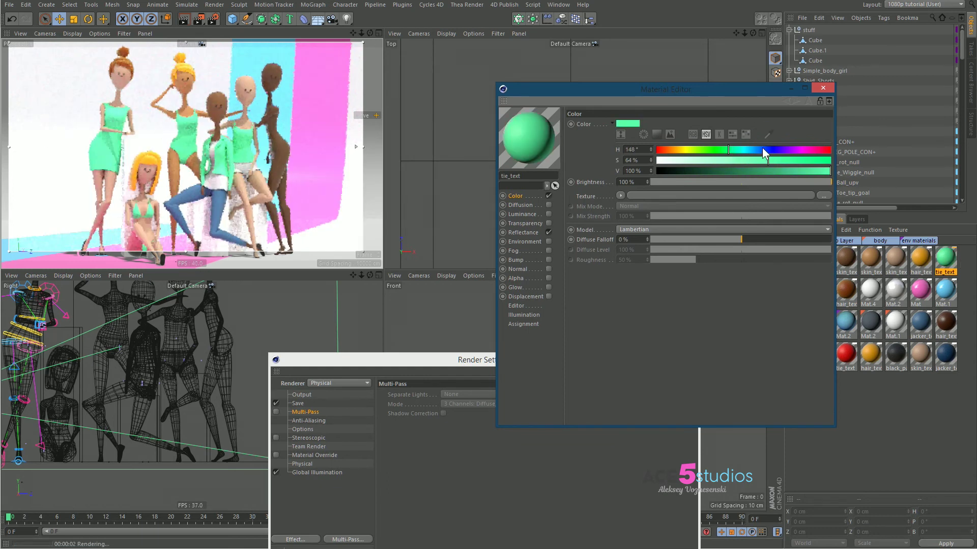
left_click_drag(780, 171, 758, 171)
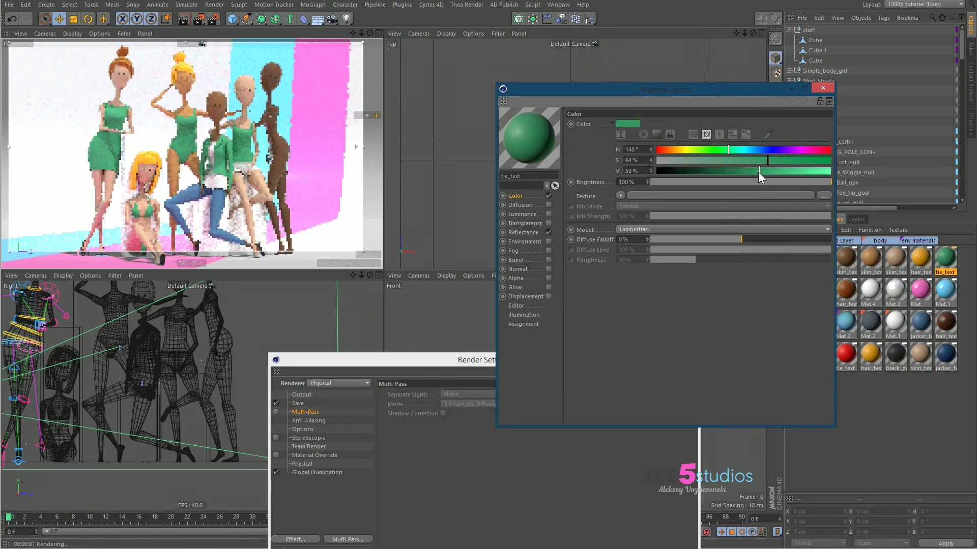
left_click_drag(794, 161, 818, 159)
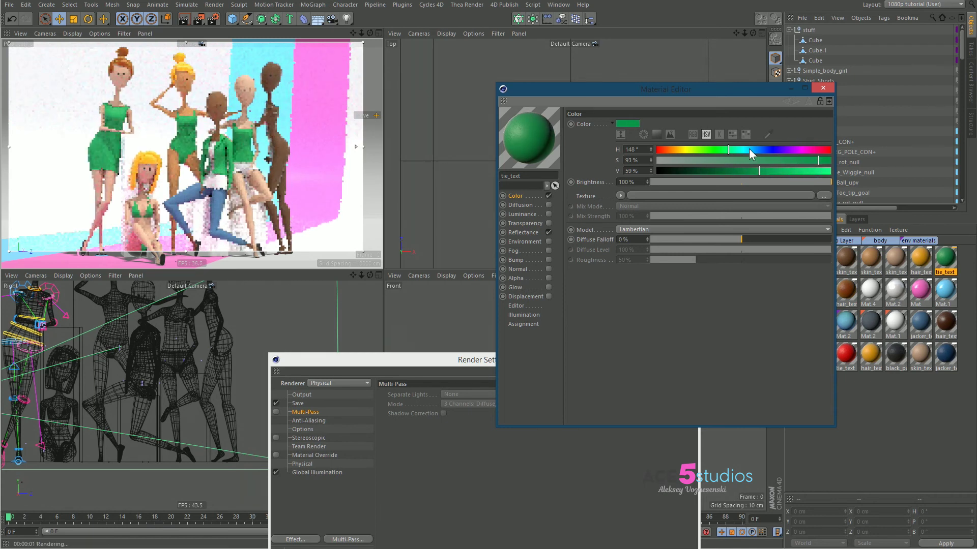
left_click_drag(750, 149, 754, 151)
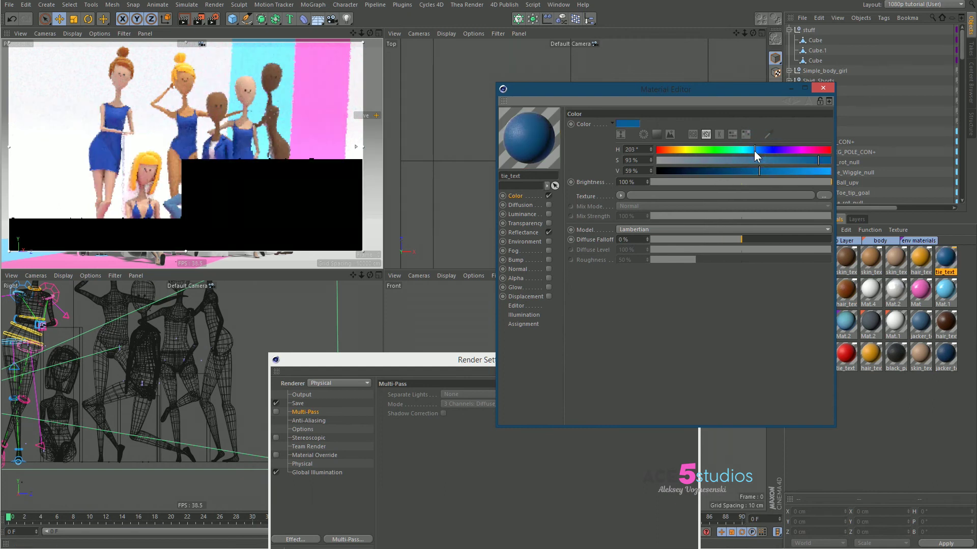